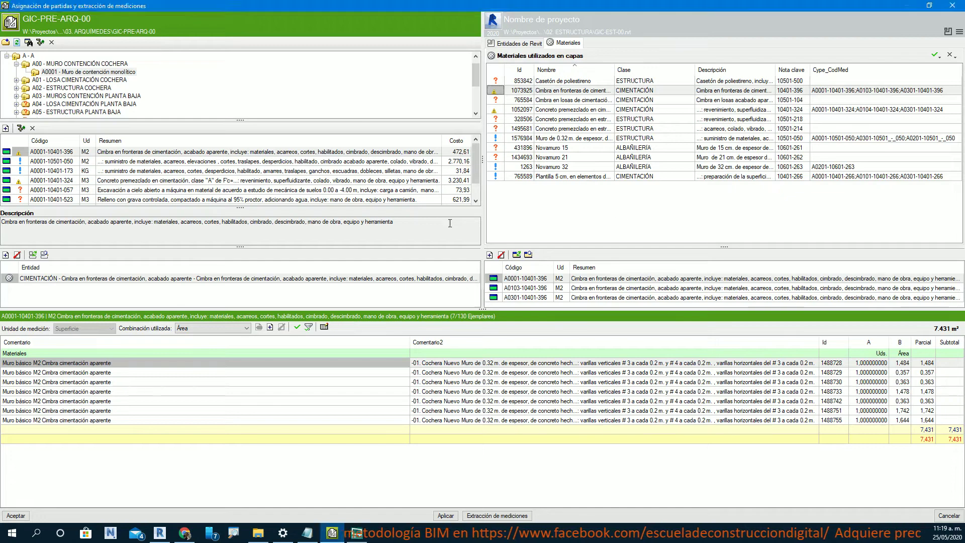
Step: Open item A0403 'Cimbra en cimentación' under A04 and bring the Revit model forward
left_click(16, 104)
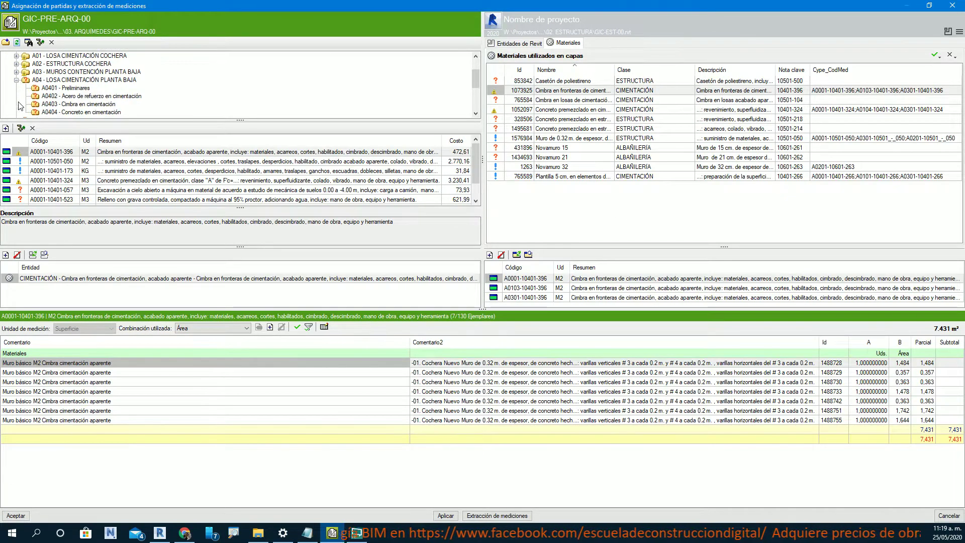
left_click(88, 105)
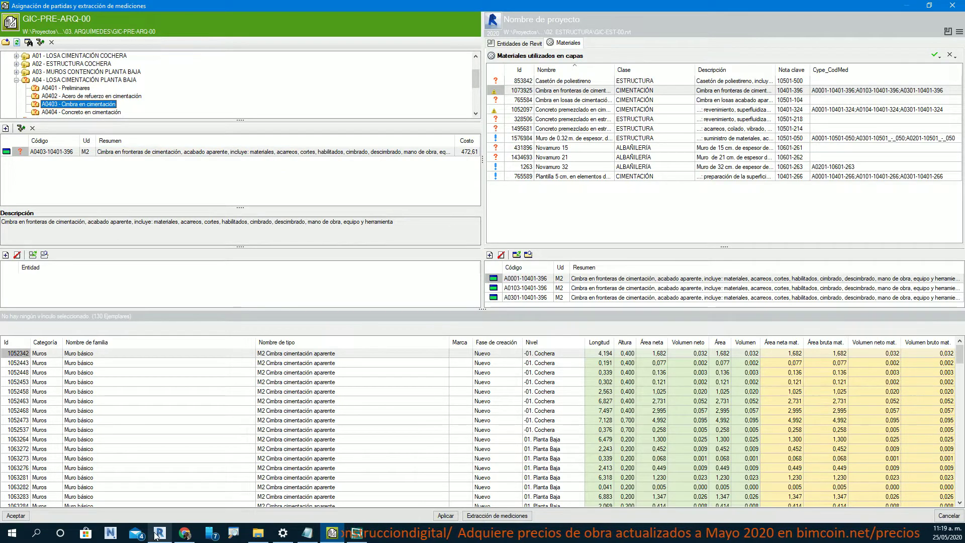
mouse_move(159, 533)
left_click(161, 497)
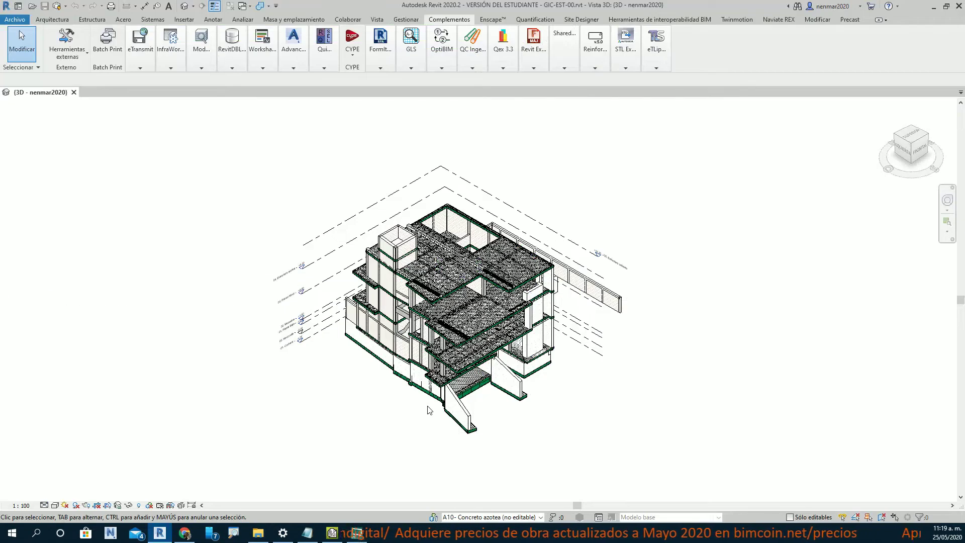
scroll(429, 410, "up", 5)
scroll(428, 409, "up", 3)
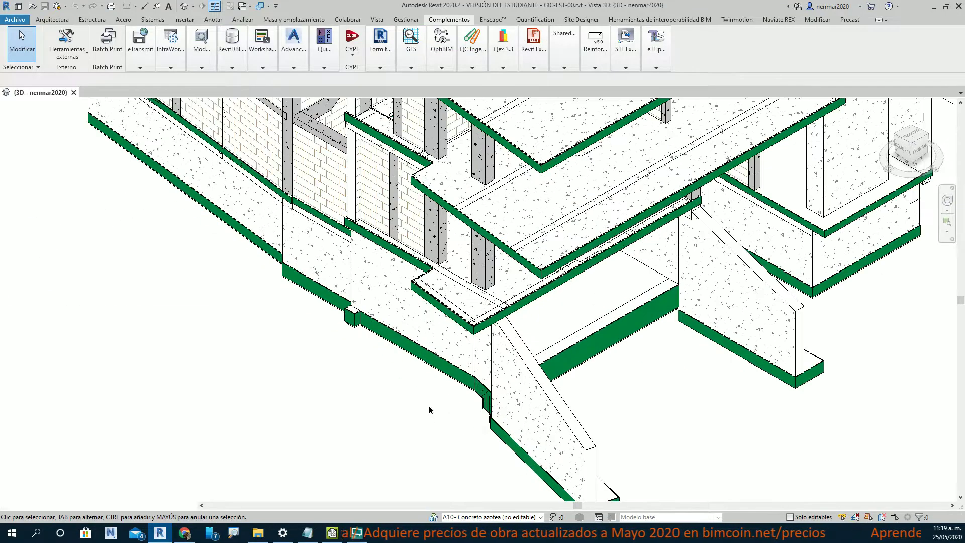
left_click(437, 367)
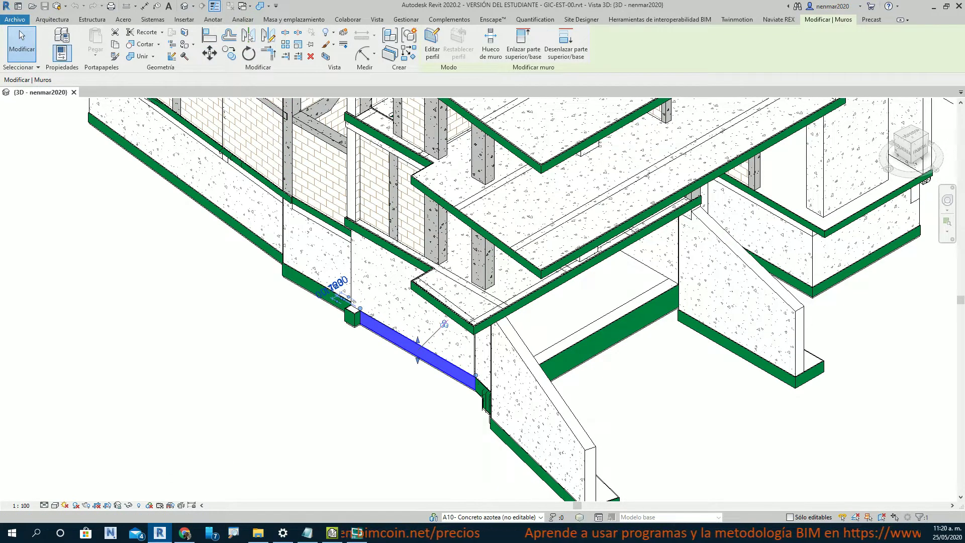
key("ctrl+1")
left_click_drag(410, 101, 304, 6)
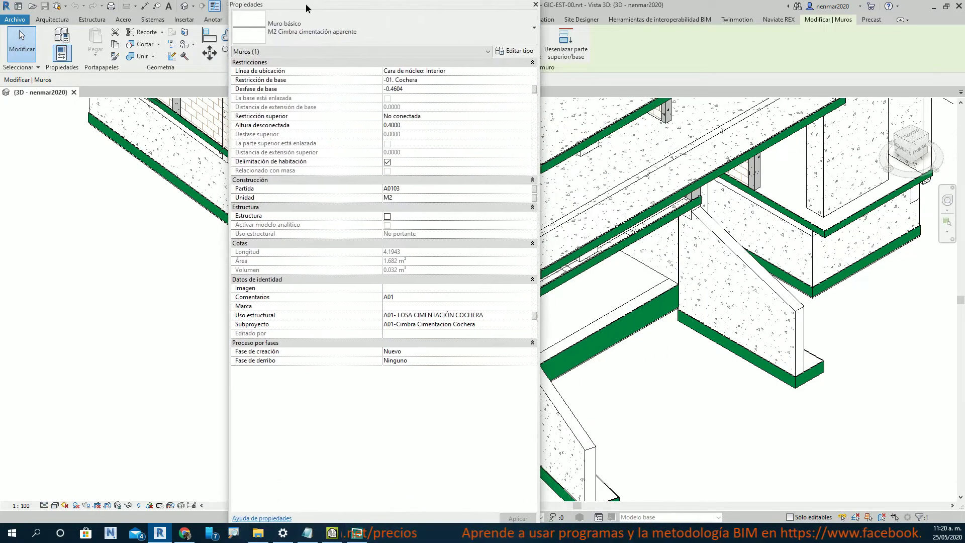
left_click(514, 54)
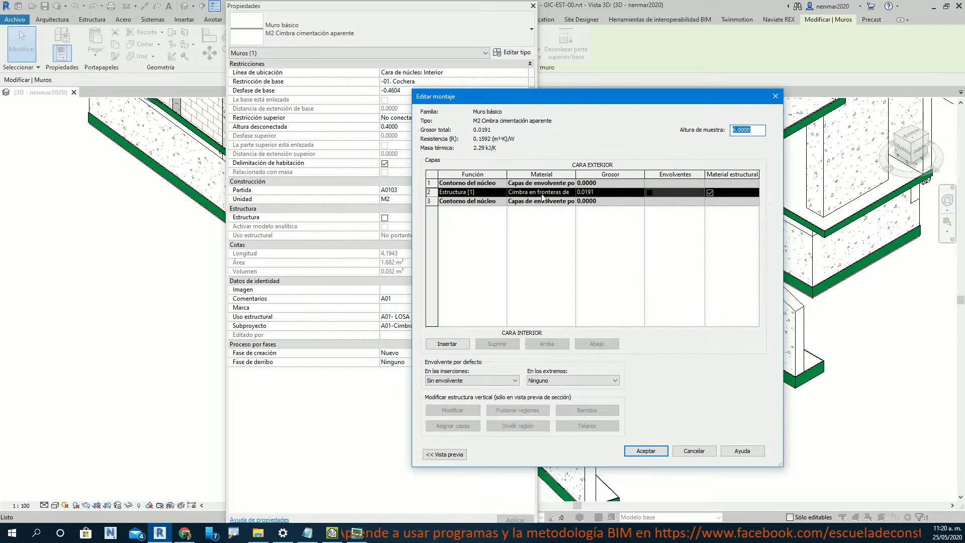
left_click(695, 451)
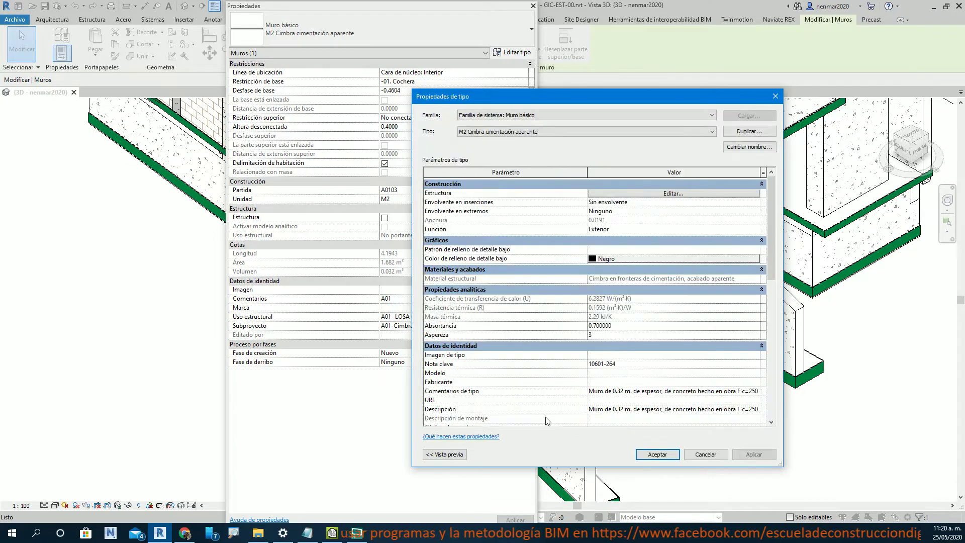
left_click(707, 454)
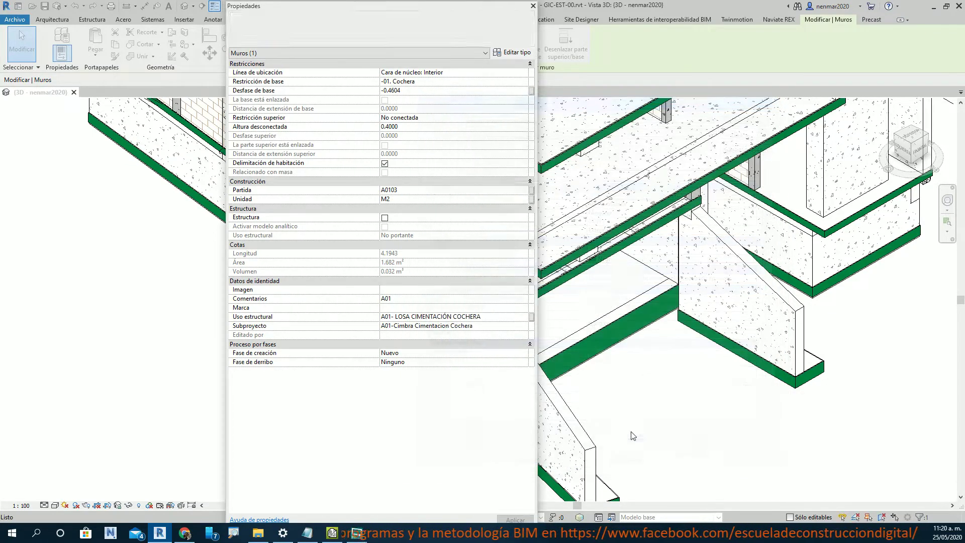
left_click(534, 8)
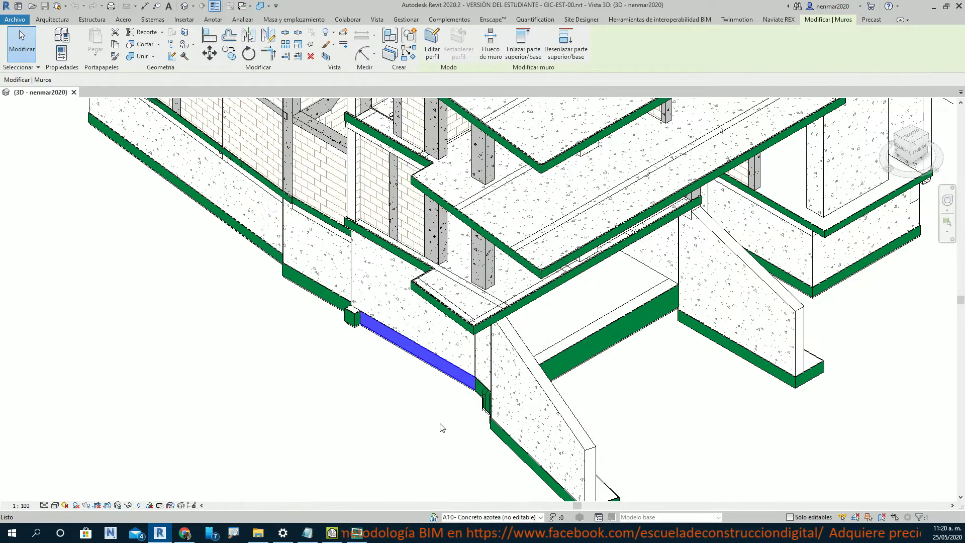
left_click(426, 393)
Step: Link A0403 to the selected CIMENTACIÓN formwork material, measuring 130 wall instances for 136.452 m²
left_click(332, 533)
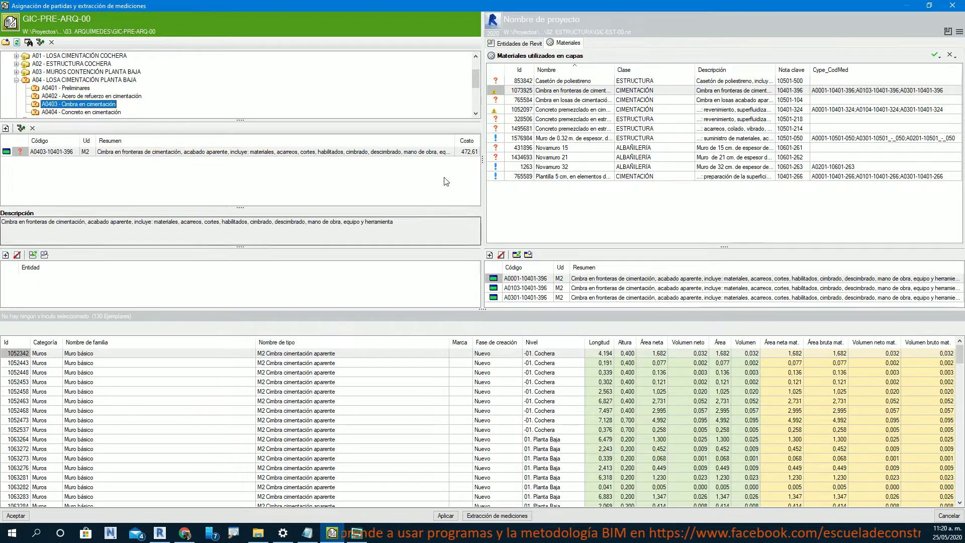
left_click(6, 255)
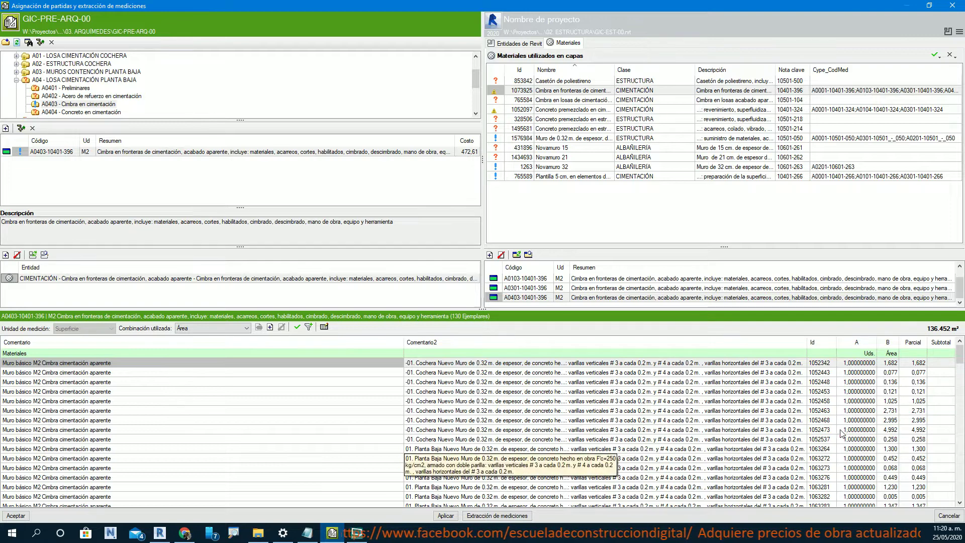
mouse_move(960, 363)
left_mouse_down()
mouse_move(960, 379)
mouse_move(960, 352)
left_mouse_up()
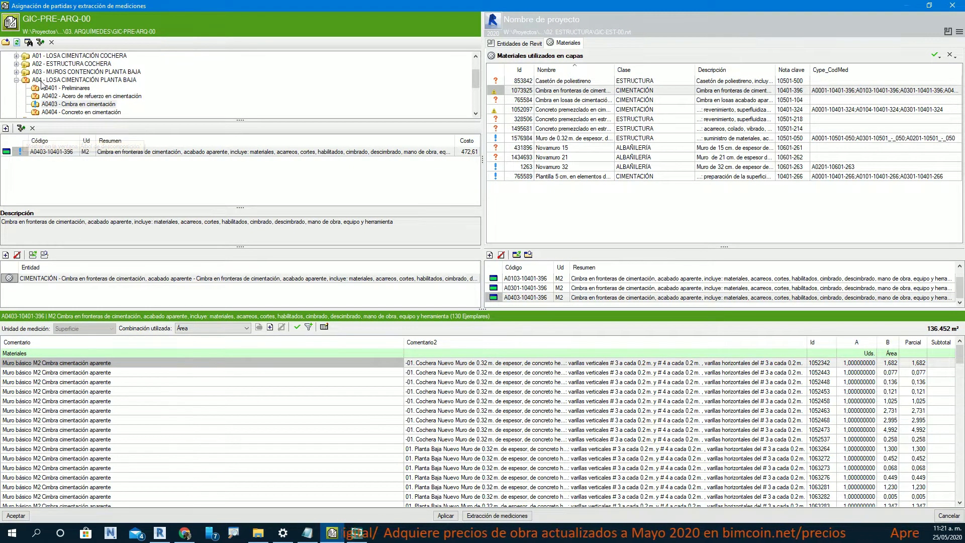
Step: Add a new measurement filter named 'Comentarios A04' for A0403
left_click(310, 327)
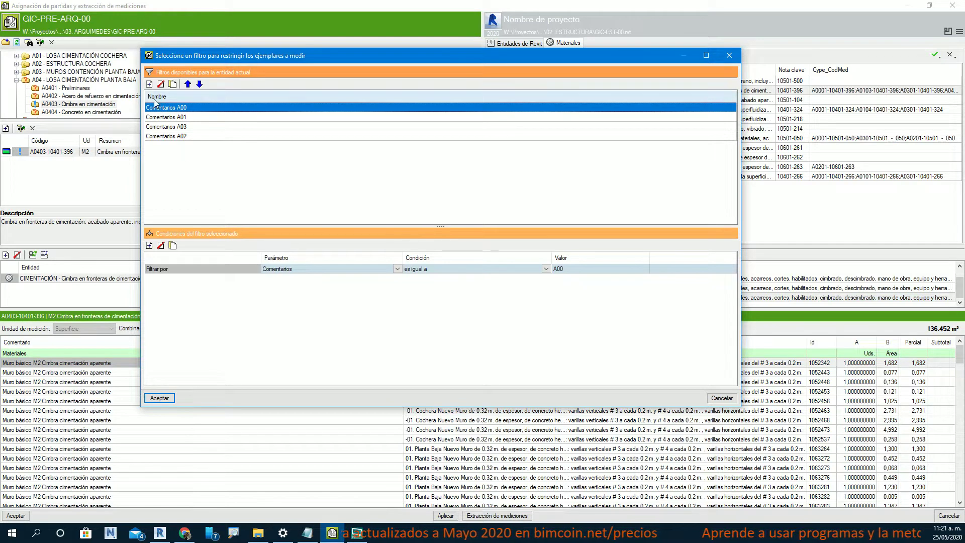
left_click(149, 84)
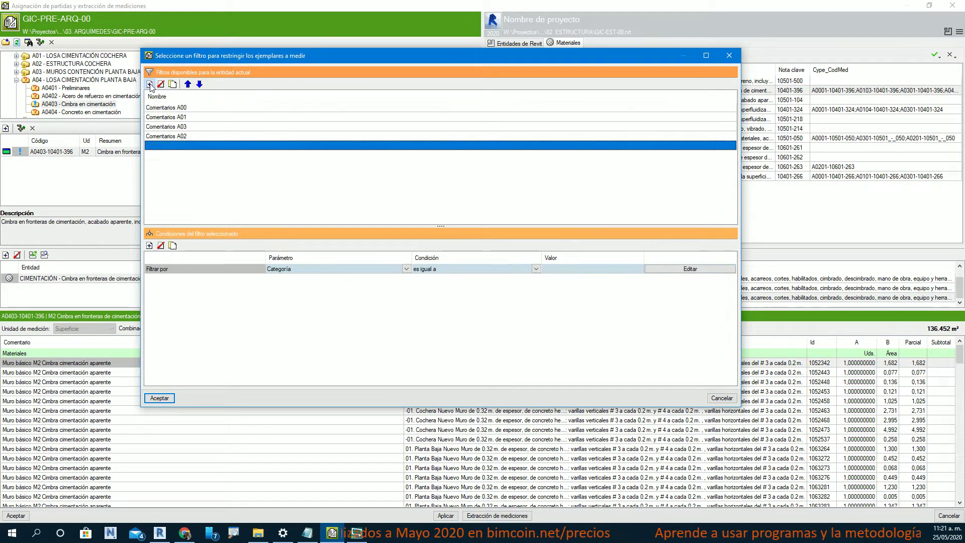
left_click(162, 146)
type("Comentarios A04")
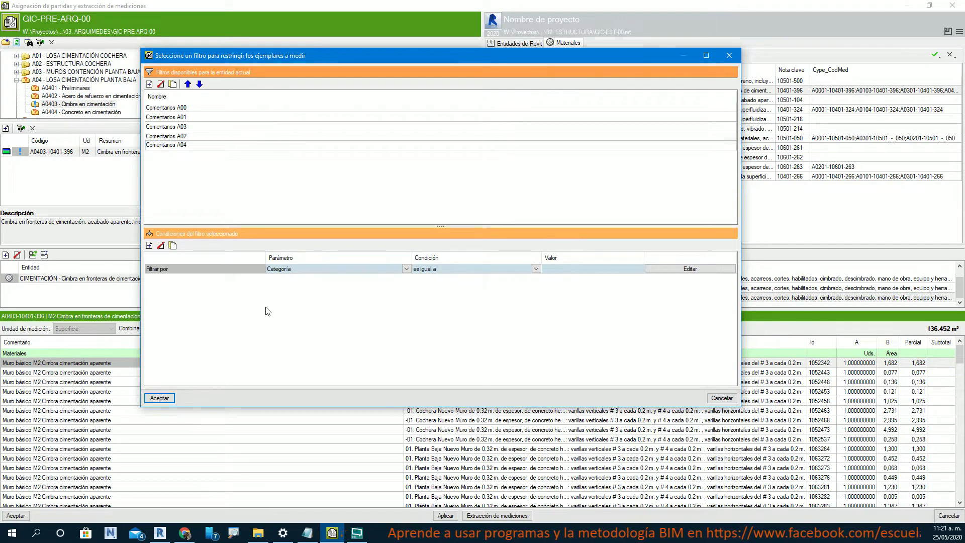
left_click(229, 287)
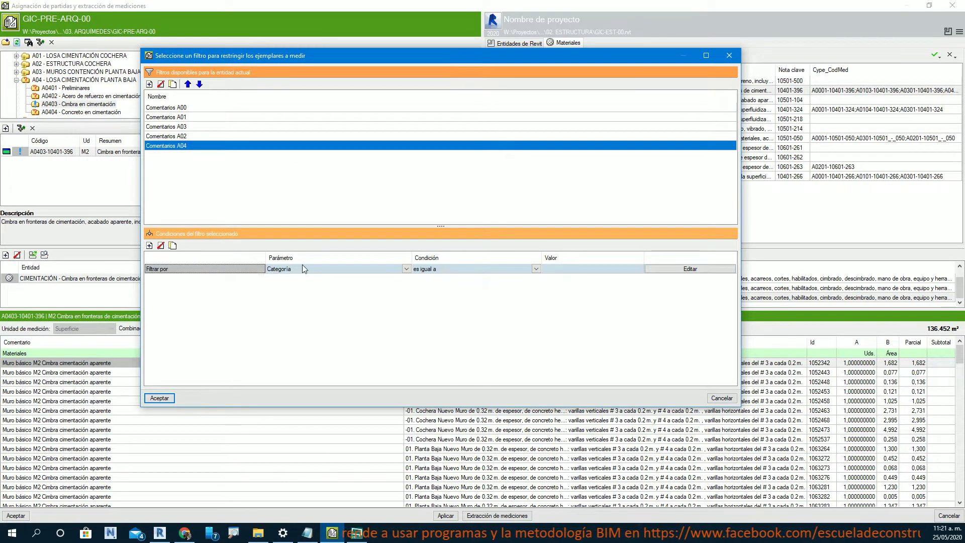
Step: Set the filter to Comentarios es igual a A04, leaving 22 walls totalling 13.071 m²
left_click(318, 271)
left_click(407, 270)
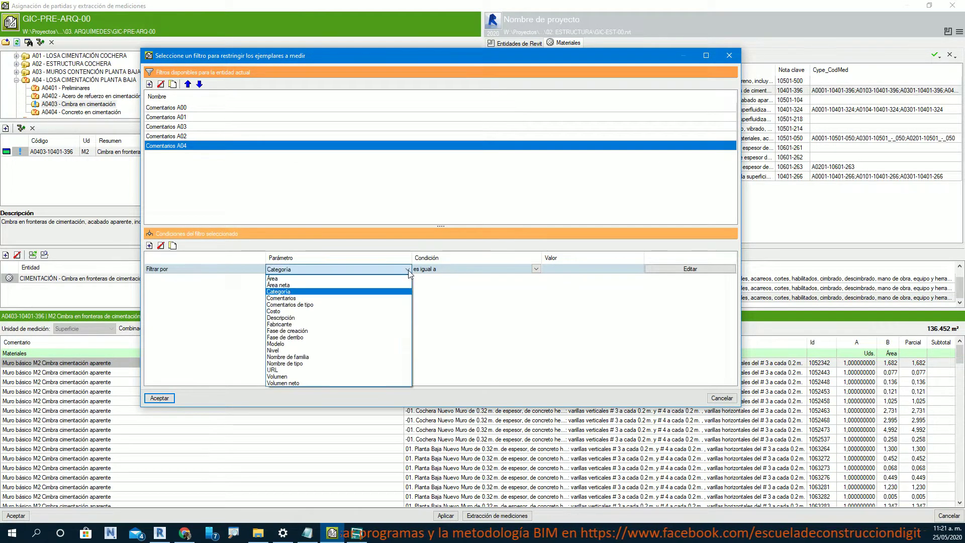
left_click(284, 299)
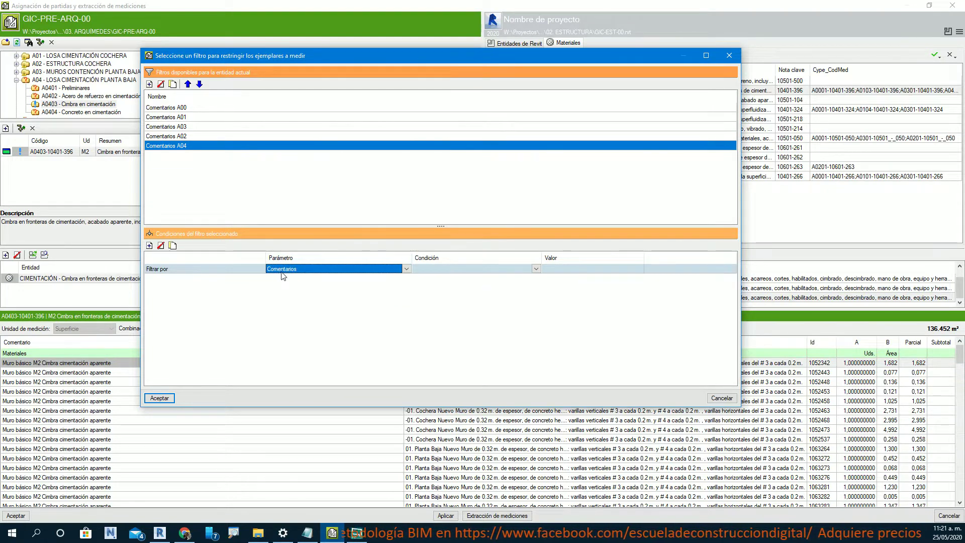
left_click(537, 270)
left_click(451, 282)
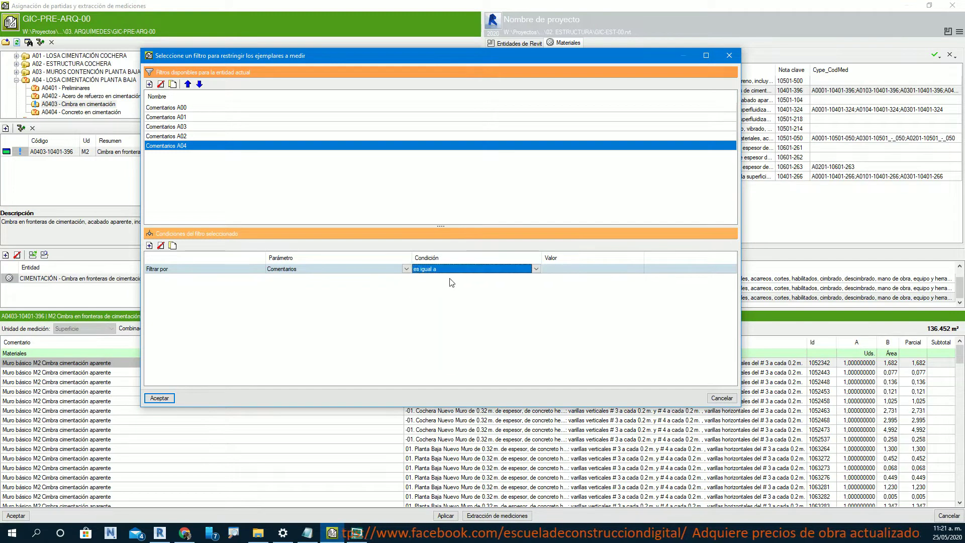
left_click(561, 270)
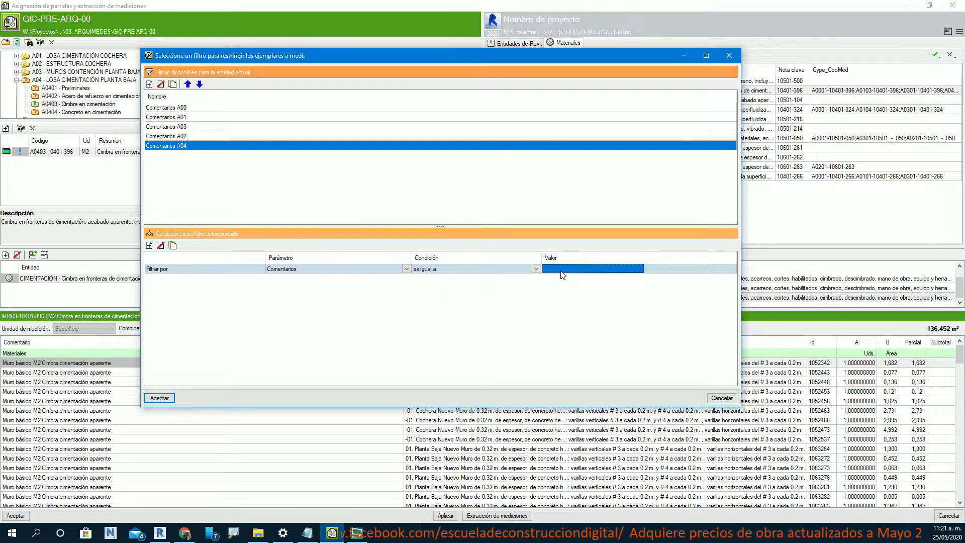
type("A04")
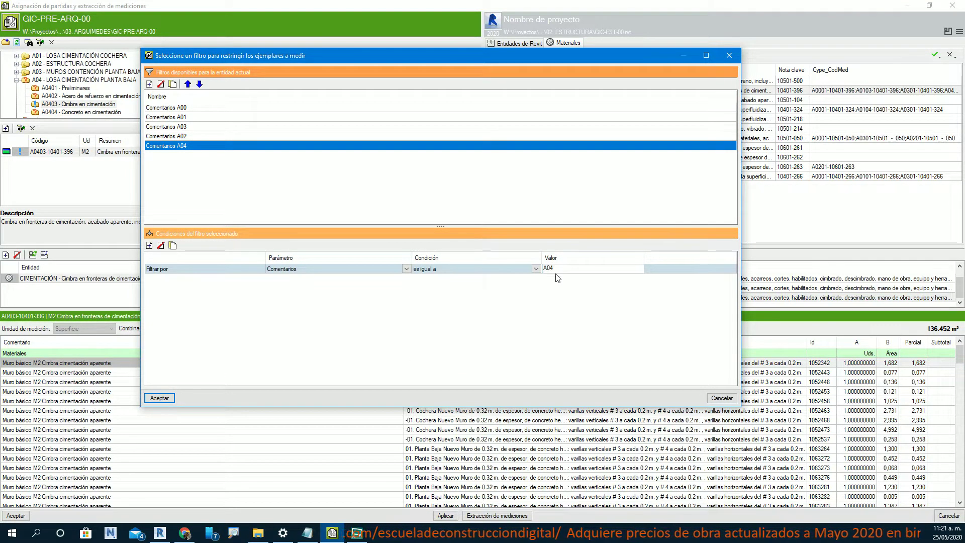
left_click(162, 400)
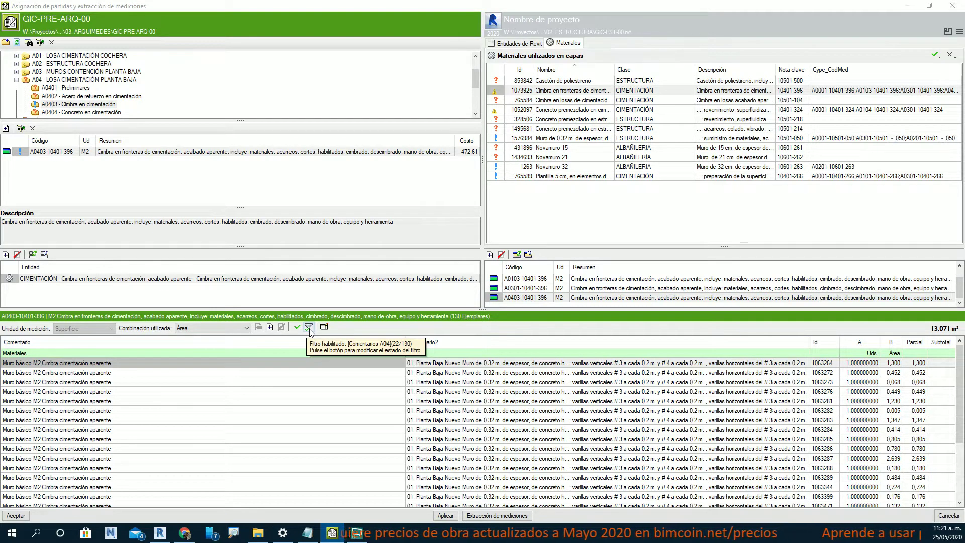
Step: Scroll to the 13.071 total and show Revit's CIMBRA, CONCRETO, PLANTILLA, MURO schedule
left_click_drag(958, 381, 958, 435)
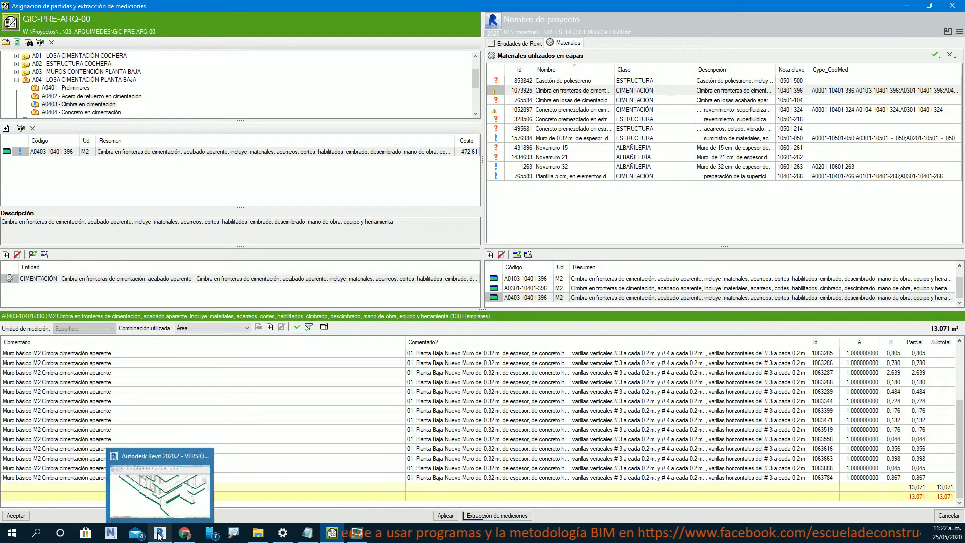
left_click(163, 503)
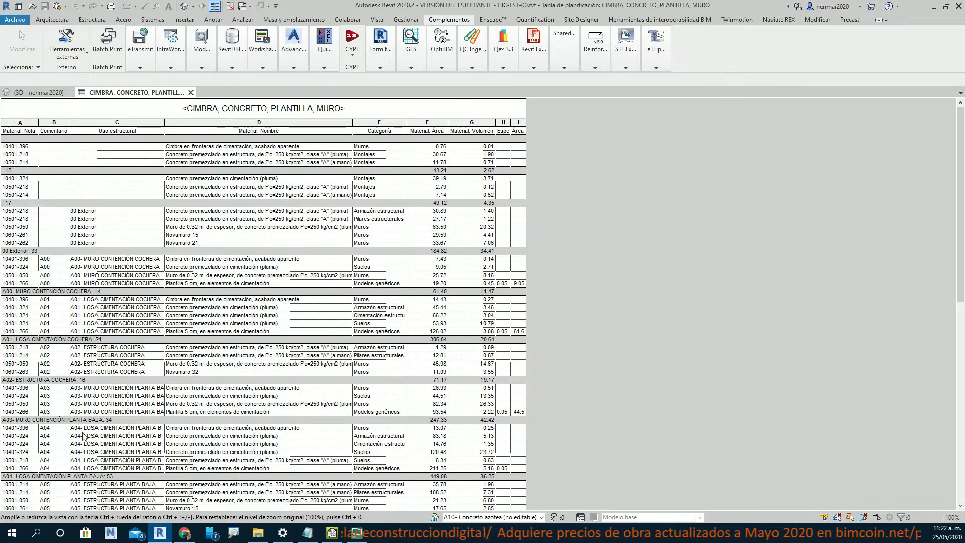
Step: Verify the schedule's A04 formwork row reads 13.07, then return to Arquimedes
left_click(61, 429)
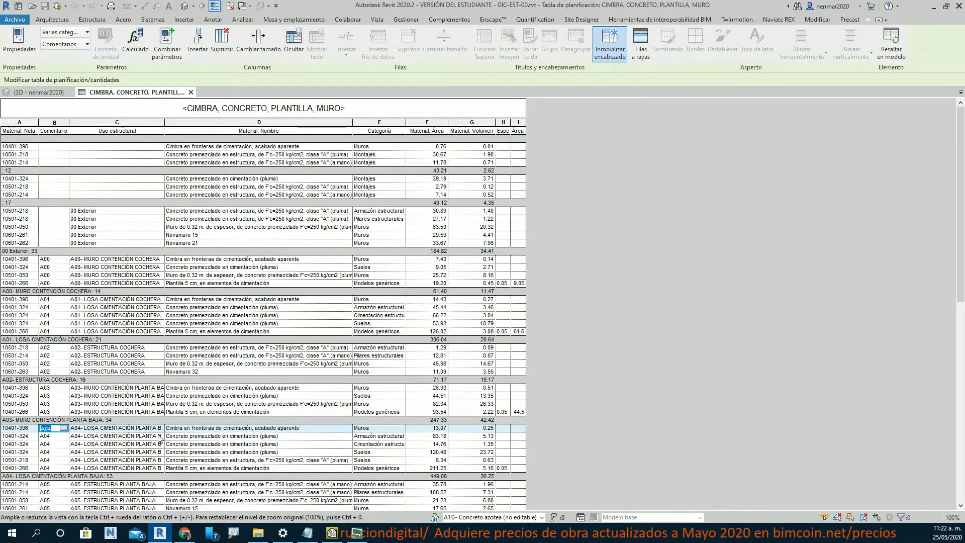
left_click(197, 432)
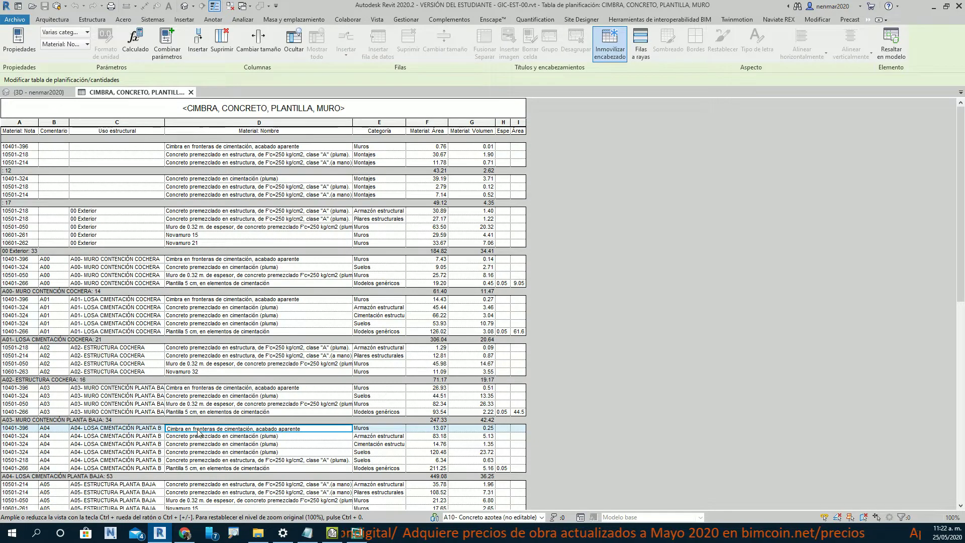
left_click(438, 430)
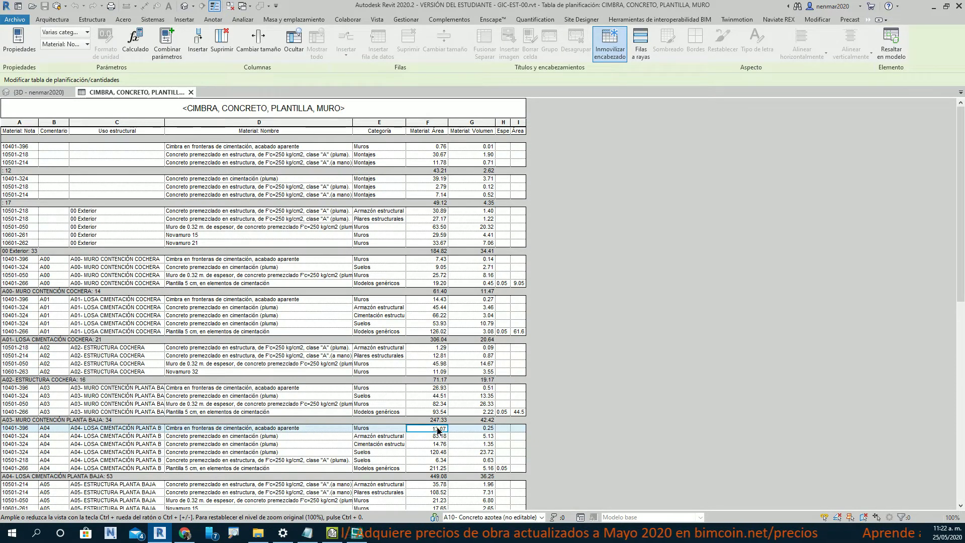
left_click(339, 535)
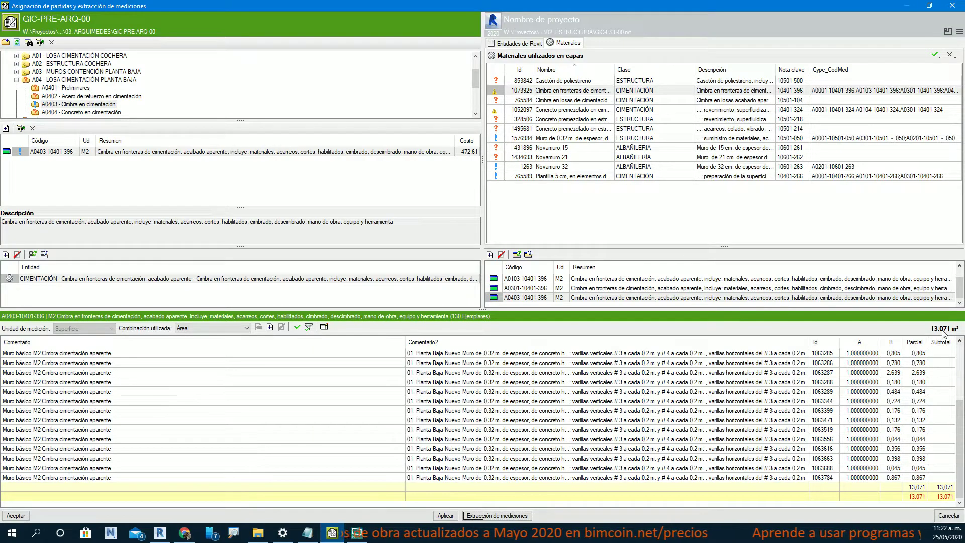
Step: Apply the 13.071 m² measurement to A0403 and close the assignment window
left_click(443, 515)
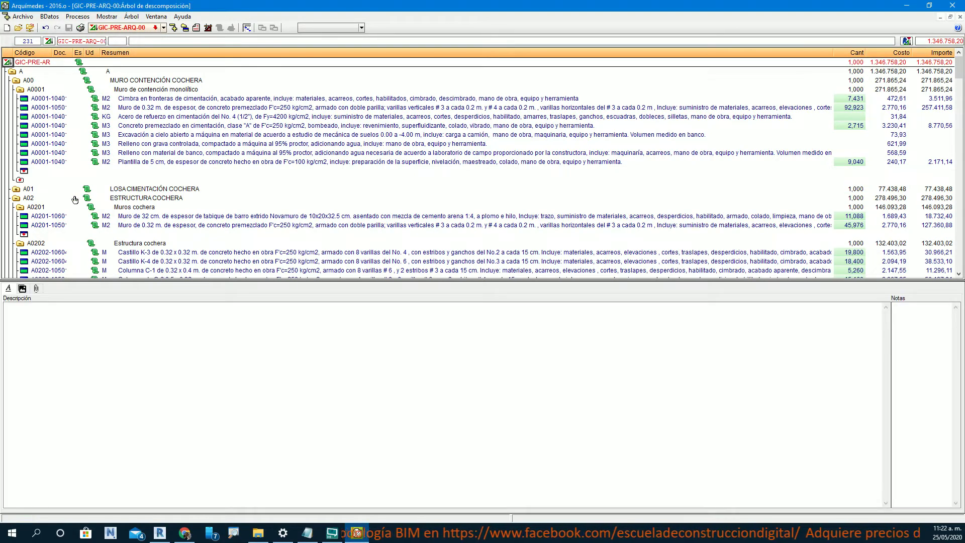
Step: Collapse chapters A02 and A03 and scroll down through A04
left_click(17, 199)
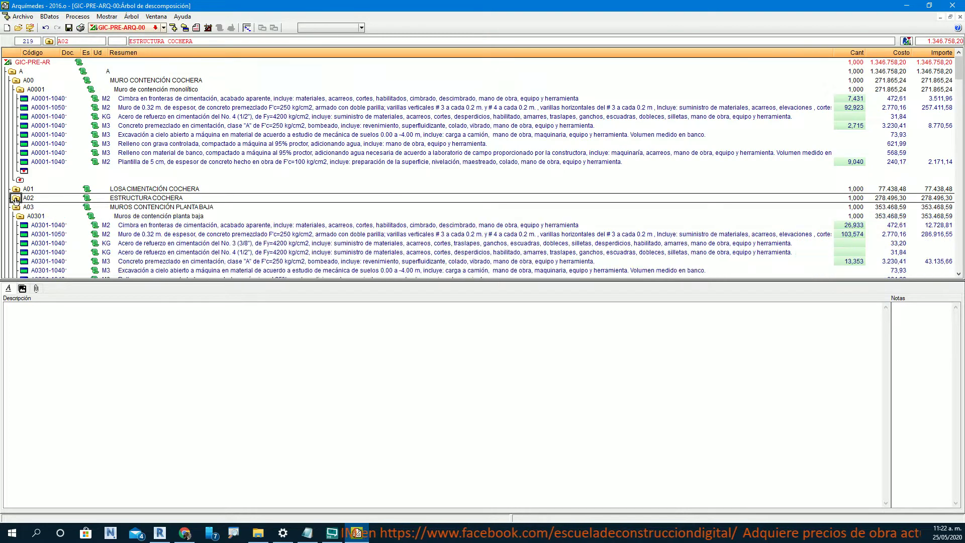
left_click(17, 208)
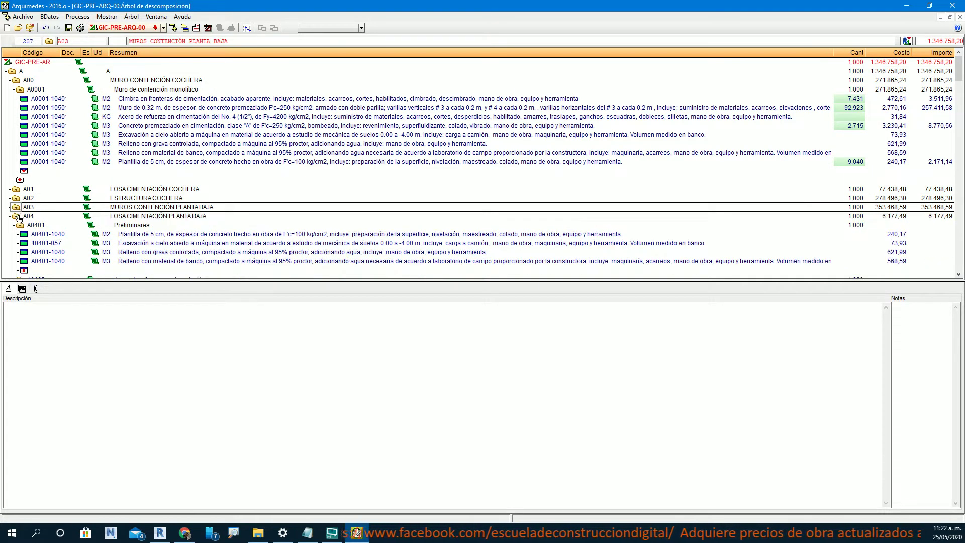
left_click(18, 217)
scroll(19, 219, "down", 1)
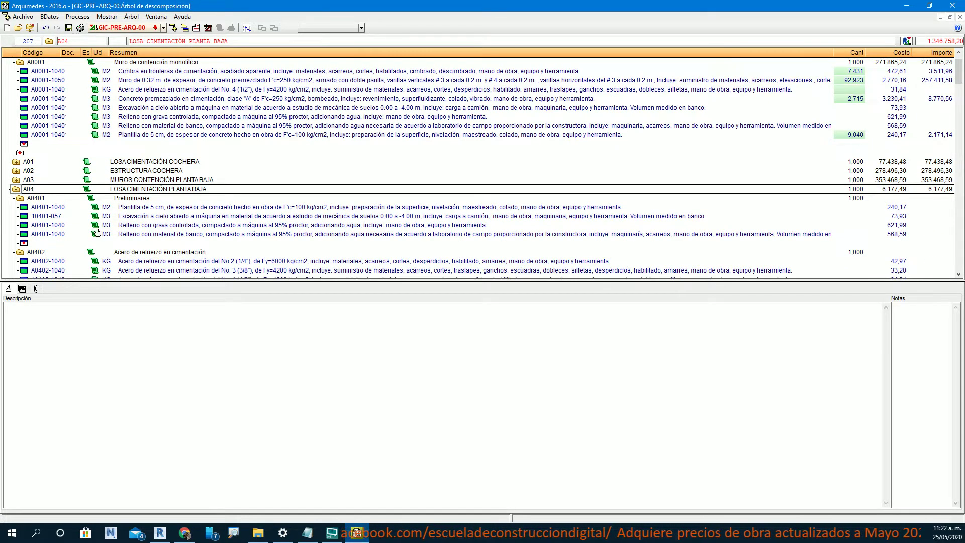
scroll(98, 232, "down", 3)
scroll(114, 226, "down", 1)
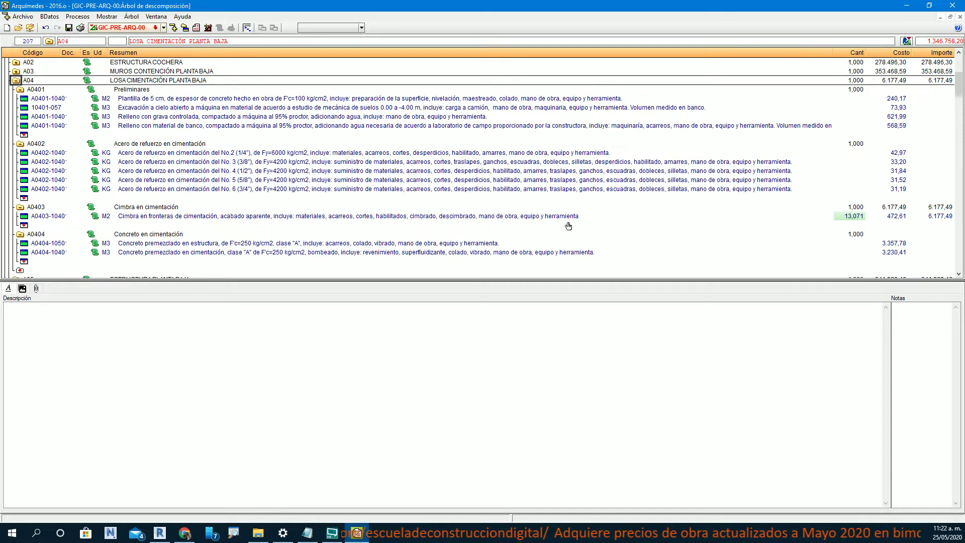
Step: Open A0403's 13,071 measurement detail and show measurement line 11 in Revit
double_click(856, 219)
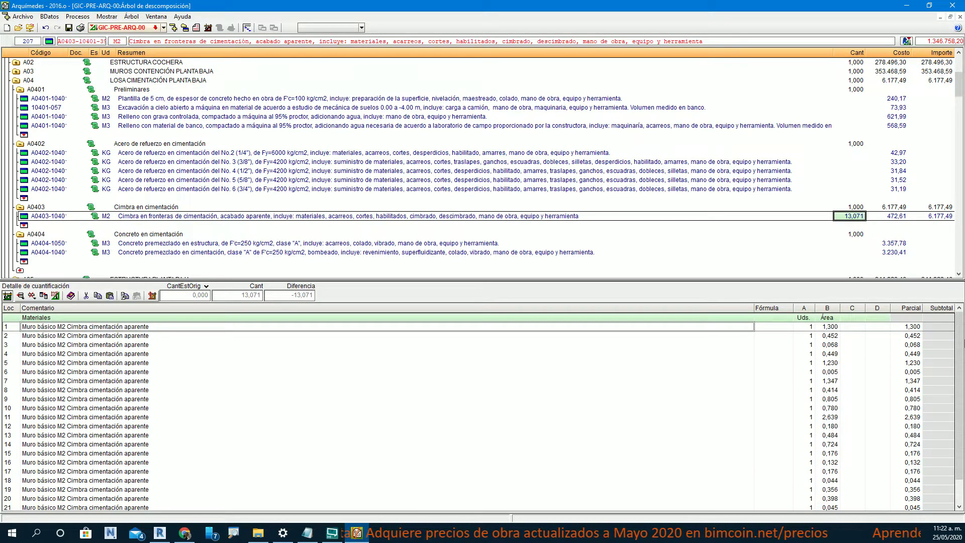
left_click(961, 382)
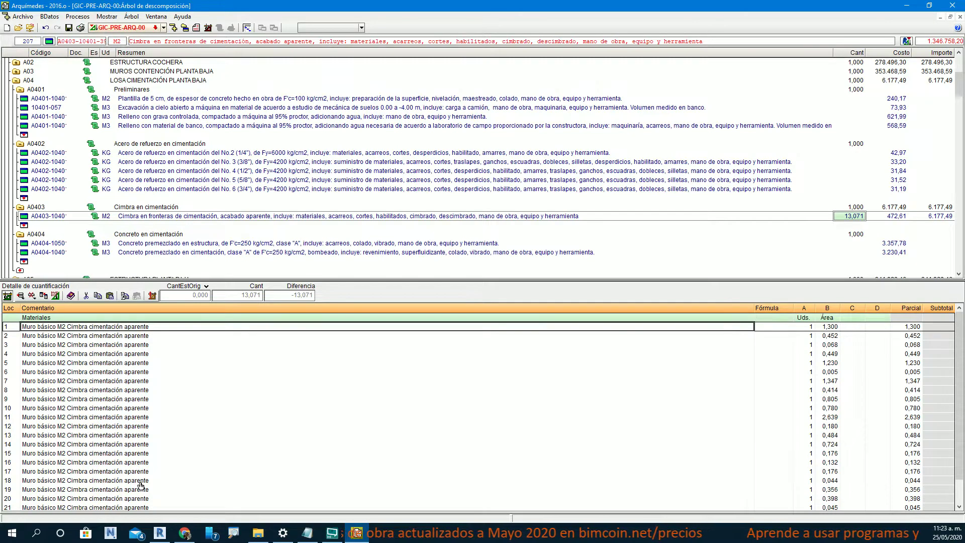
scroll(138, 485, "down", 1)
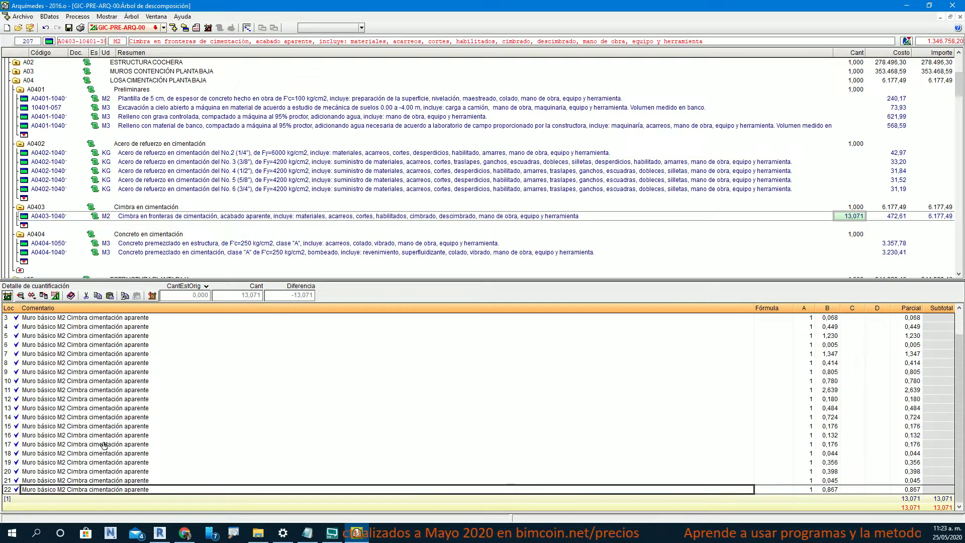
right_click(109, 392)
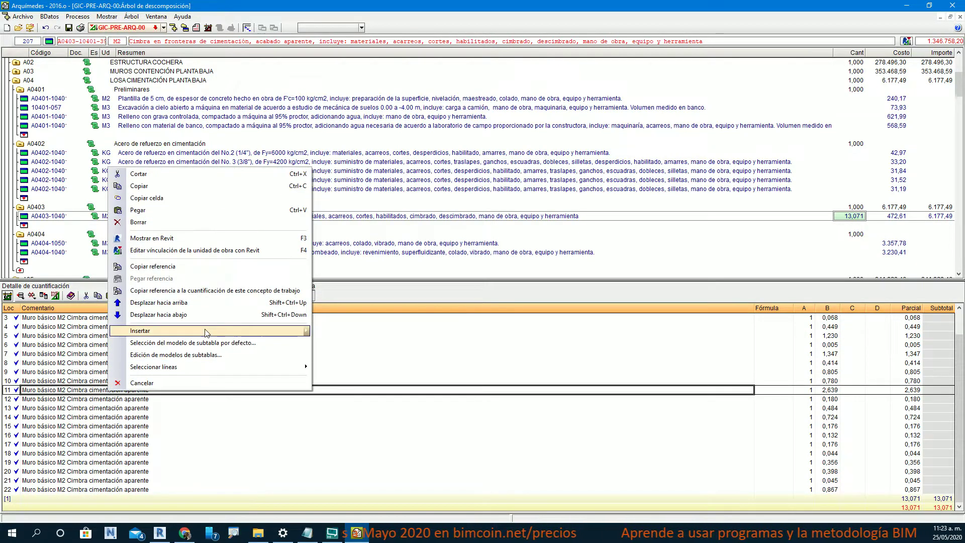
left_click(158, 239)
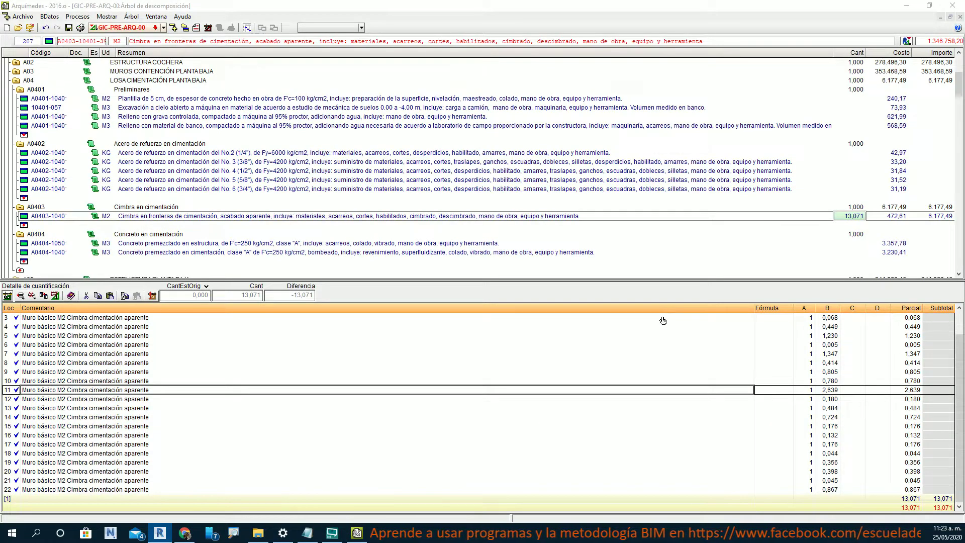
Step: Temporarily isolate the measured A04 foundation walls in Revit's 3D view and deselect them
left_click(155, 536)
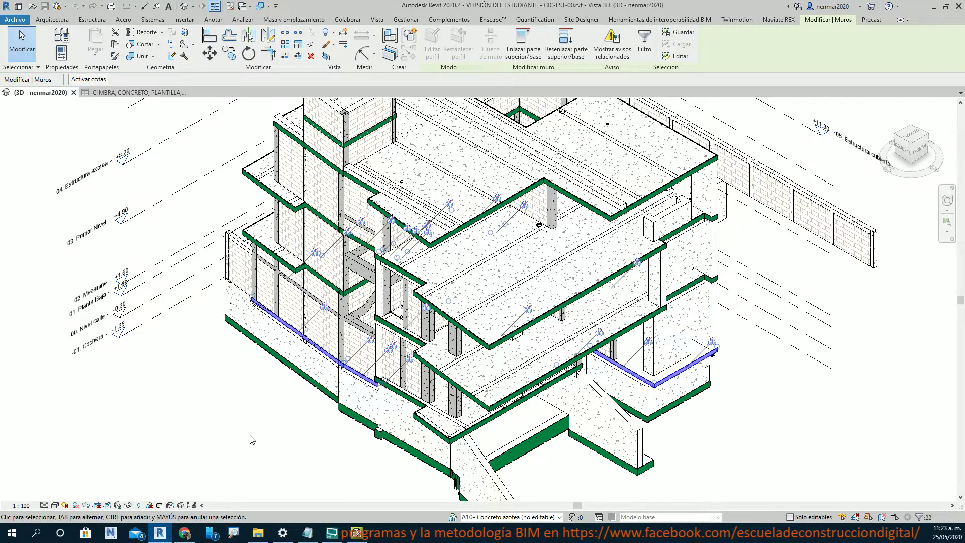
left_click(150, 505)
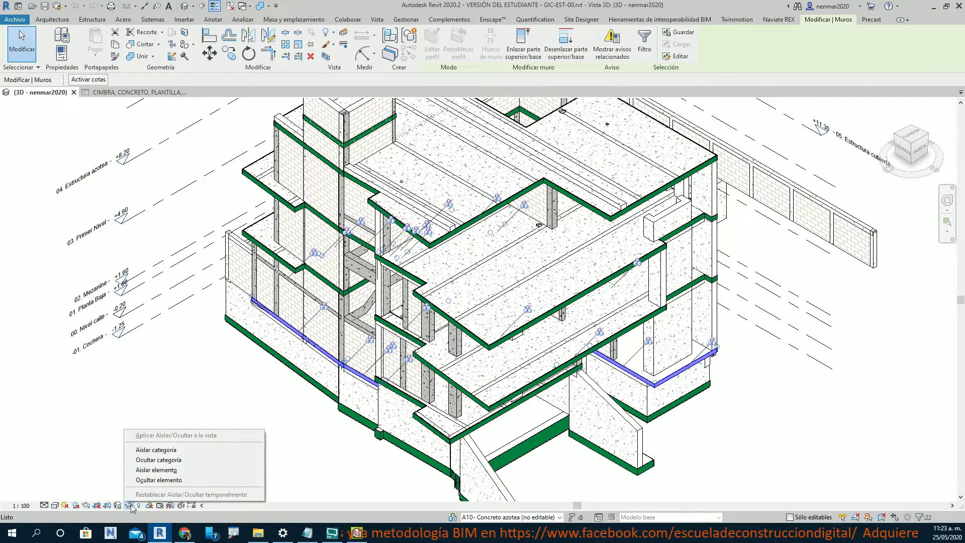
left_click(149, 470)
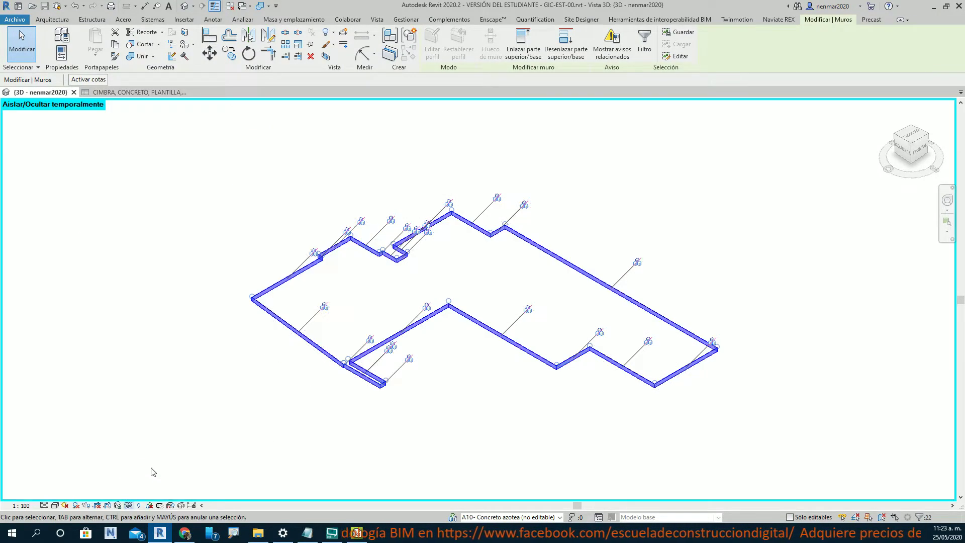
left_click(152, 472)
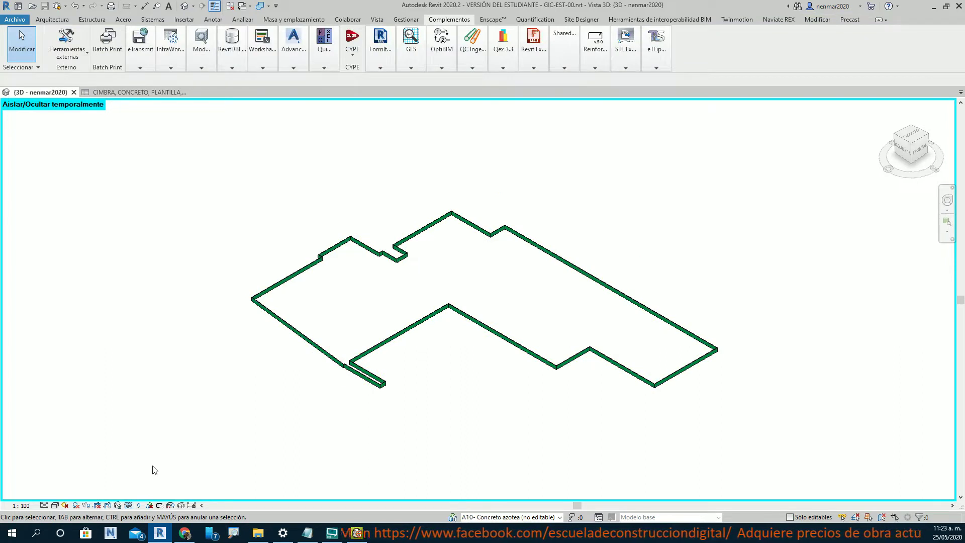
left_click(332, 533)
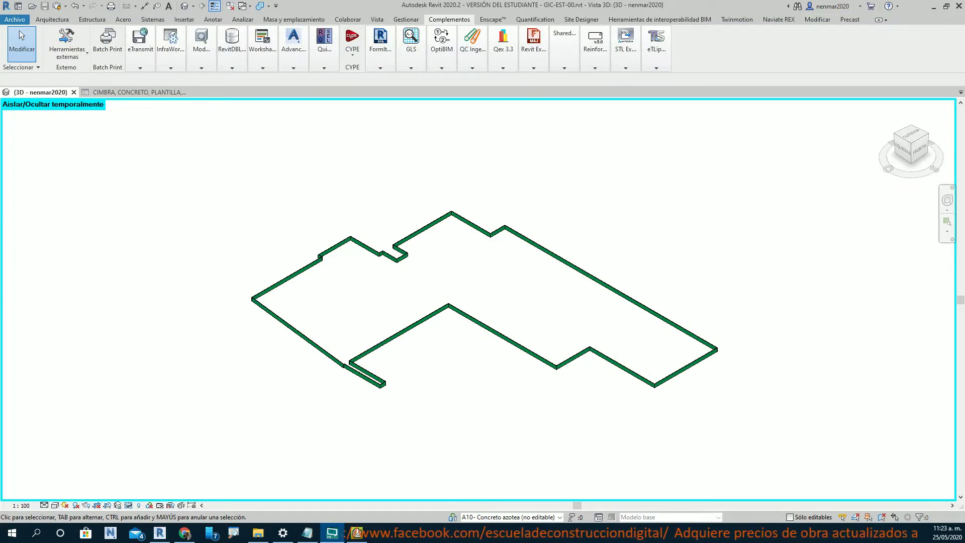